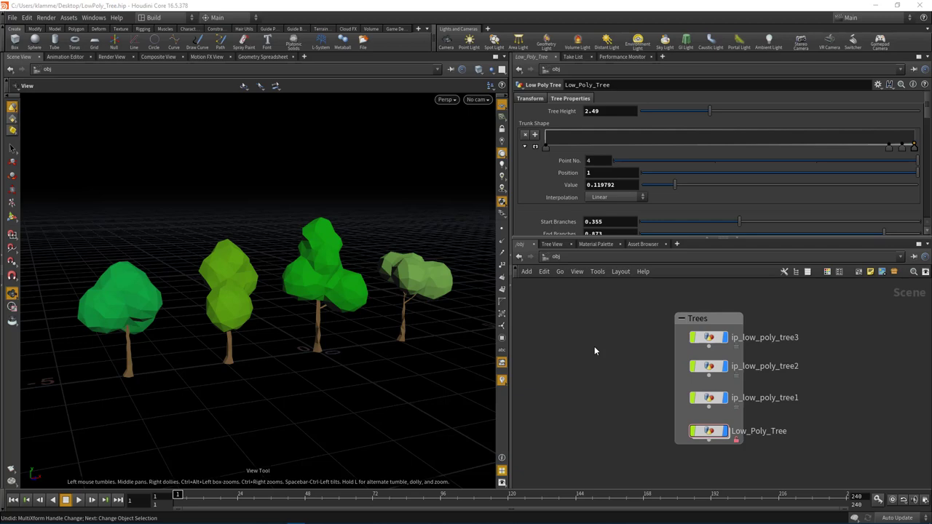
Step: Examine the four low-poly trees from several angles and look through all of the Low_Poly_Tree asset's tree properties
drag(371, 316, 290, 316)
click(738, 239)
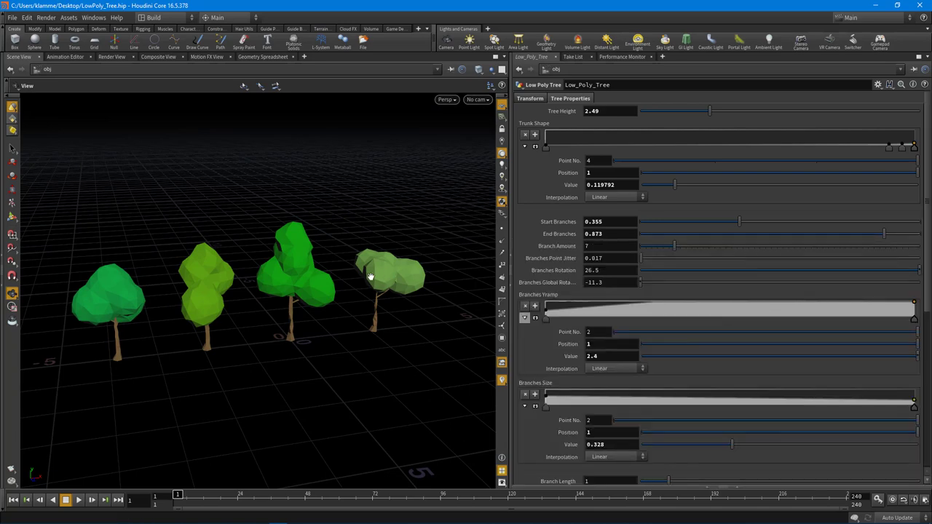
drag(371, 277, 313, 324)
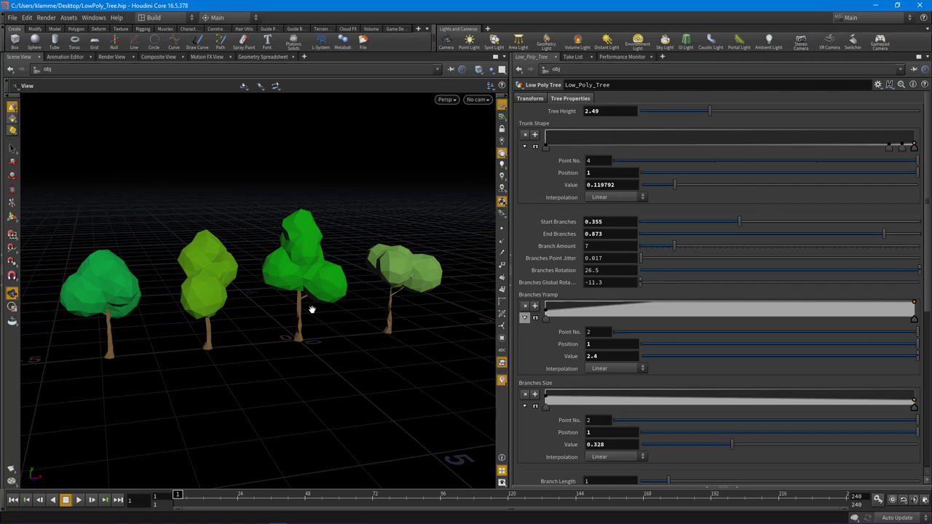
drag(249, 351, 313, 332)
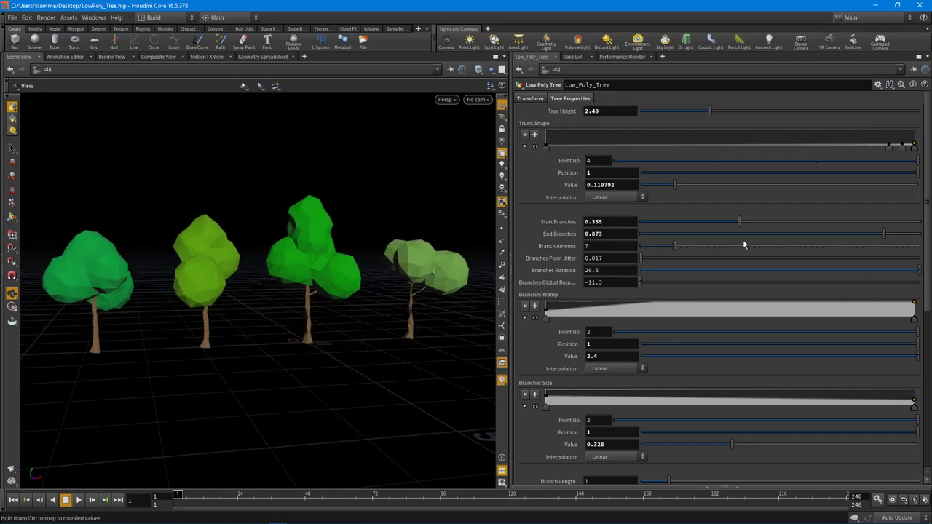
scroll(762, 257, down, 5)
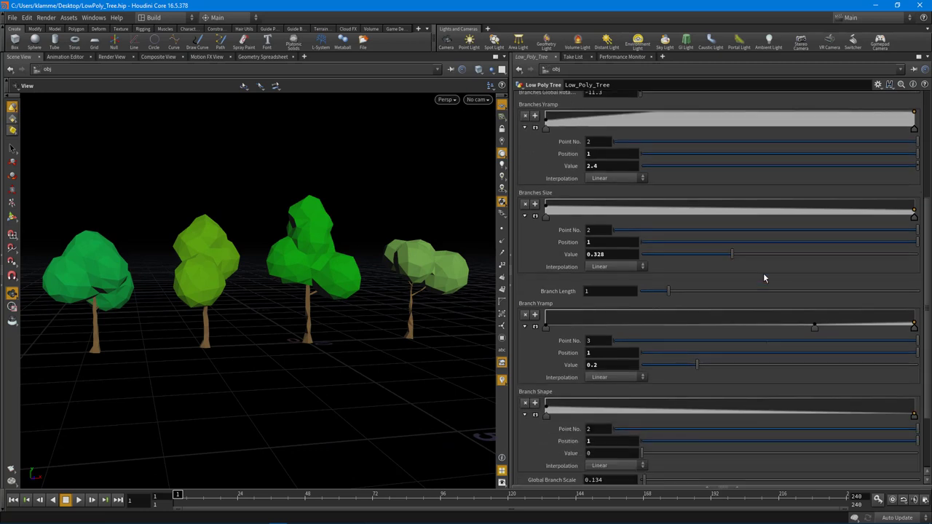
scroll(764, 279, down, 2)
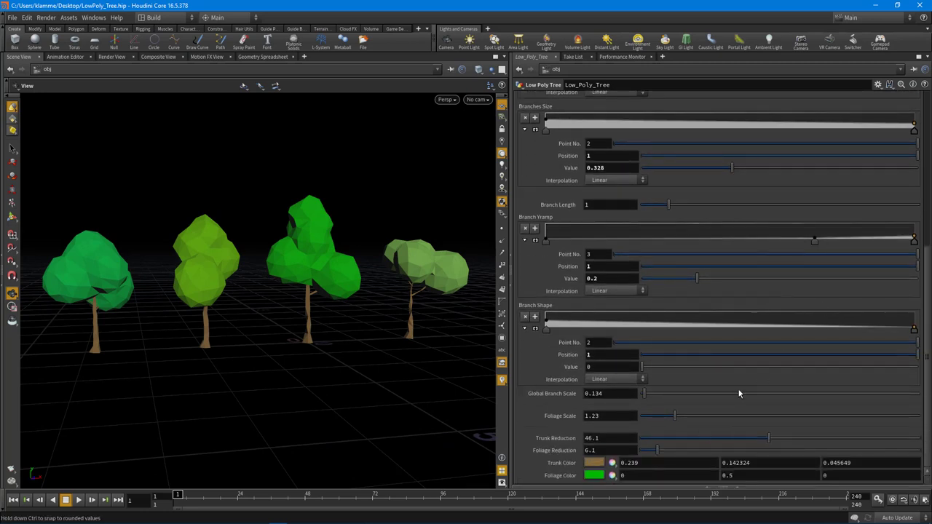
scroll(763, 365, up, 7)
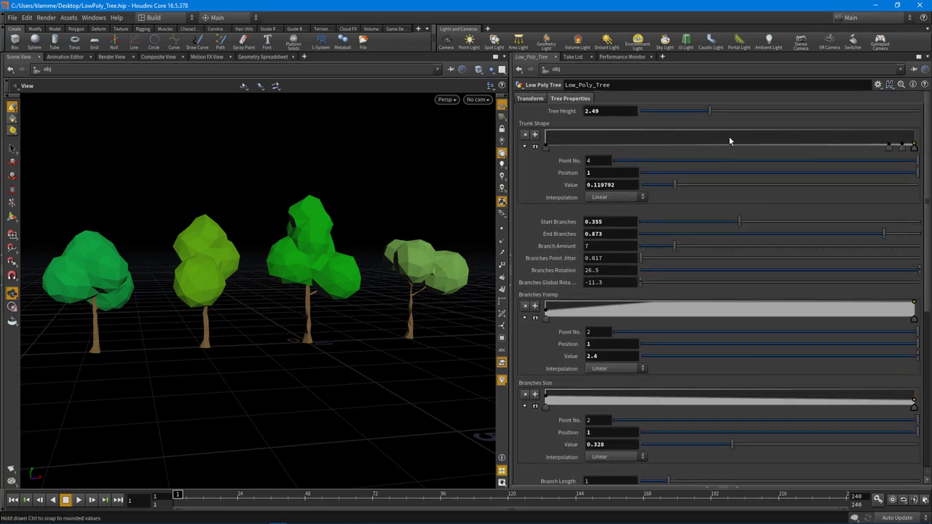
Step: Set the Low_Poly_Tree's Tree Height to 2.96 and its Start Branches value to 0.379
mouse_move(711, 112)
mouse_down()
mouse_move(737, 108)
mouse_move(723, 110)
mouse_up()
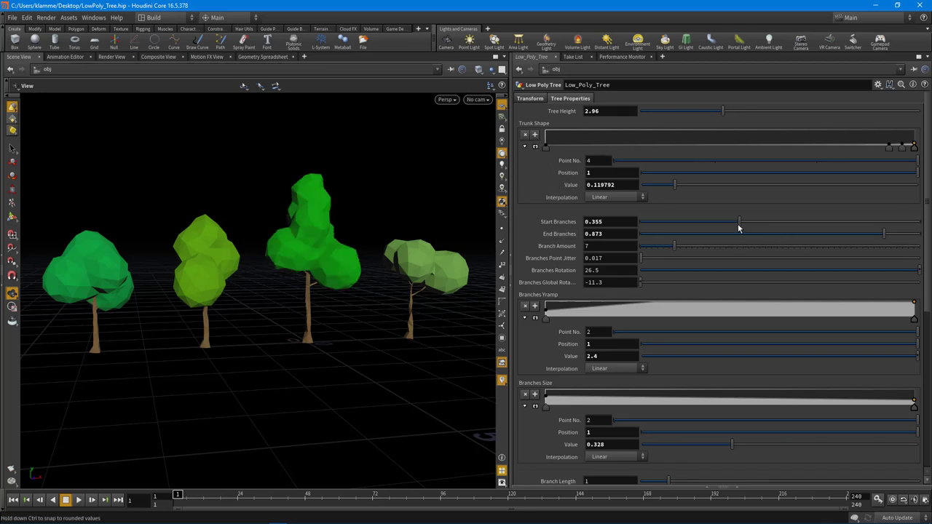
drag(738, 227, 733, 227)
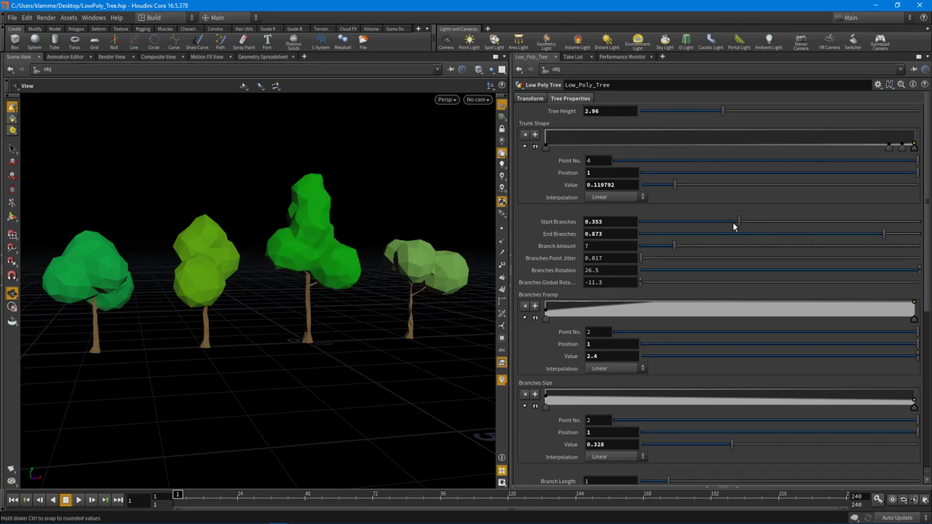
click(691, 227)
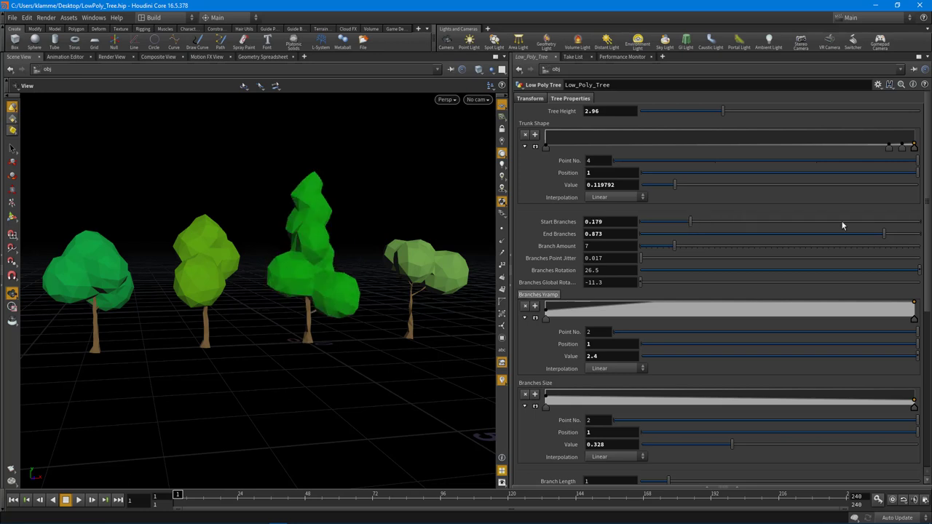
click(804, 223)
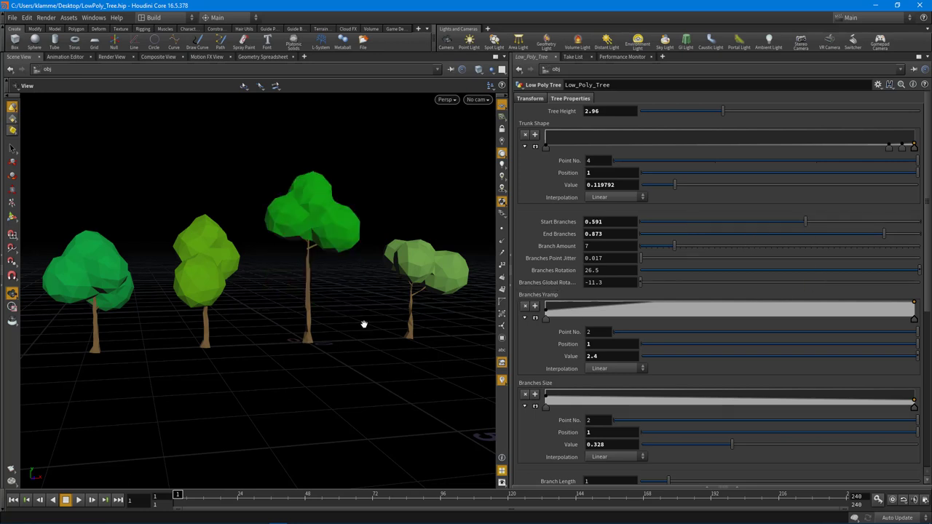
click(746, 222)
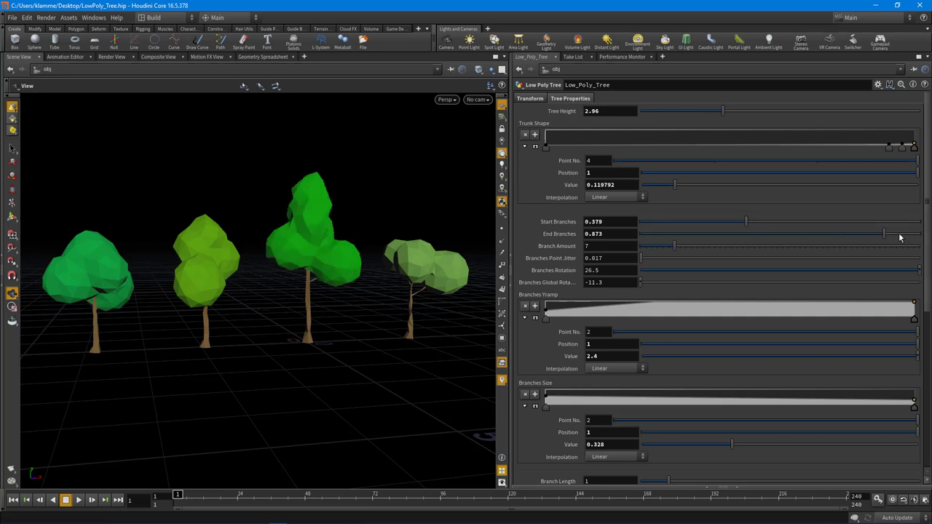
Step: Set the tree's End Branches value to 0.991 so branches grow almost up to the trunk's tip
click(826, 234)
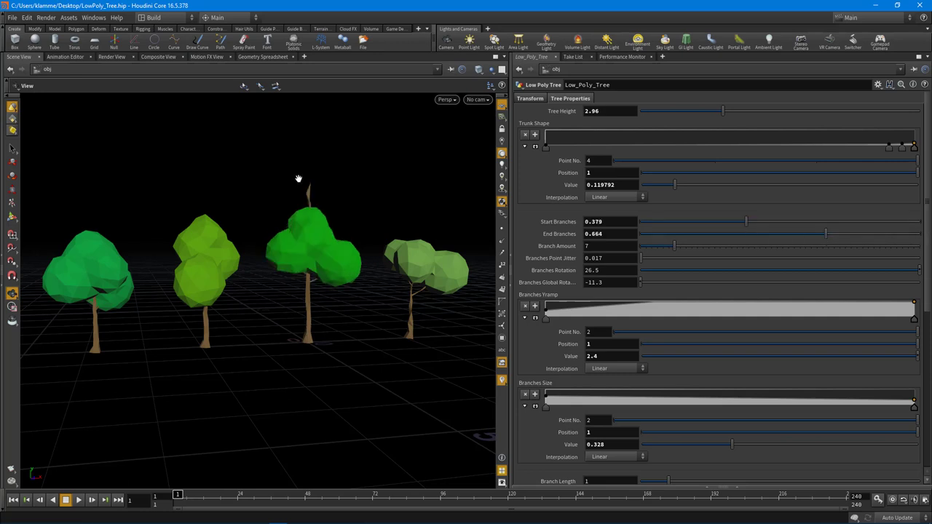
click(919, 234)
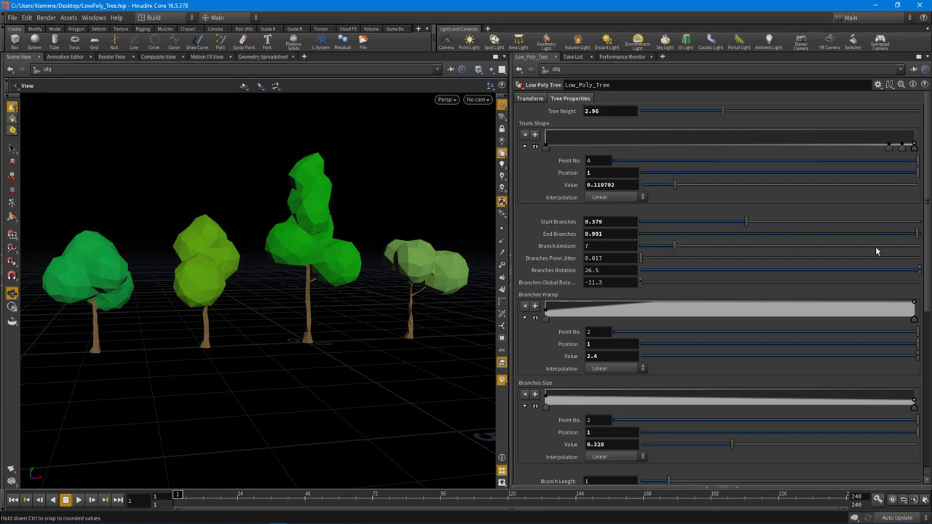
alt+drag(284, 252, 240, 255)
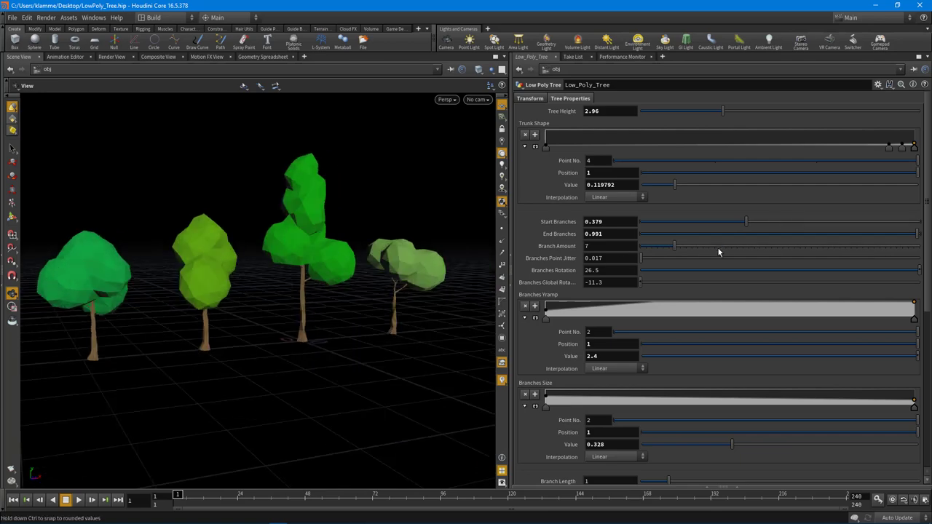
Step: Try Branch Amounts of 12 and 4 on the Low_Poly_Tree, then settle on 8
drag(683, 249, 704, 248)
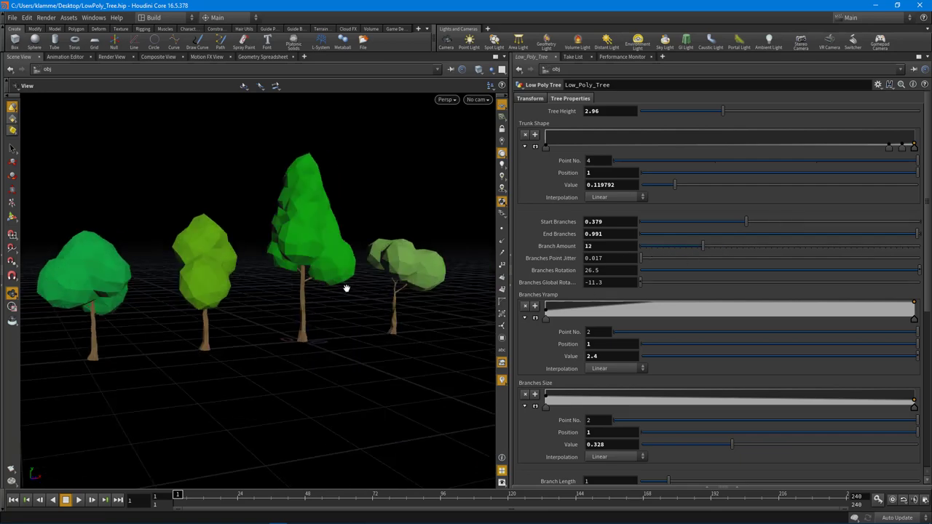
alt+drag(343, 289, 328, 274)
alt+drag(323, 192, 270, 241)
drag(703, 246, 659, 248)
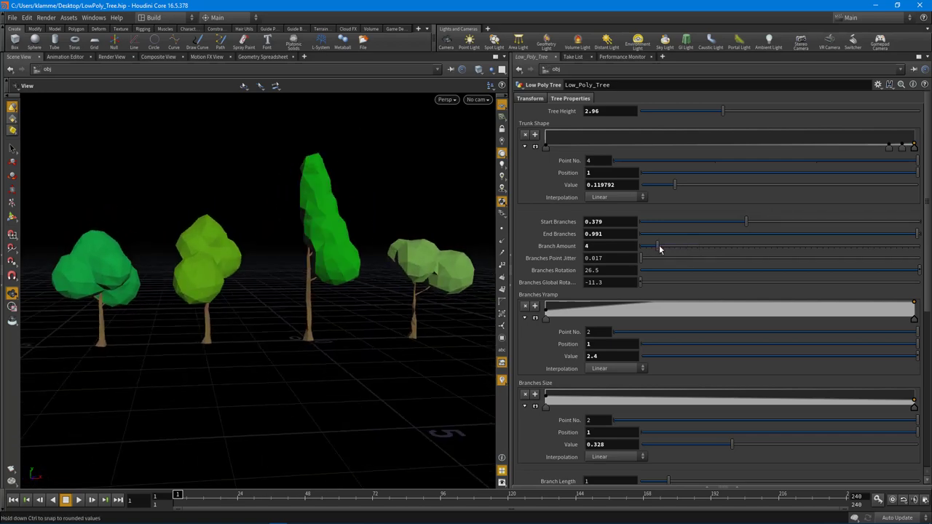
alt+drag(253, 273, 277, 266)
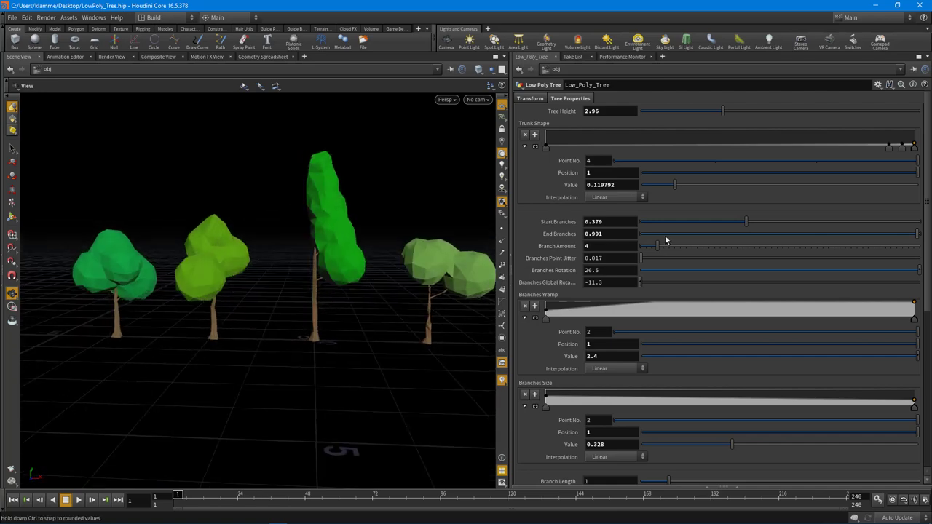
drag(674, 249, 682, 248)
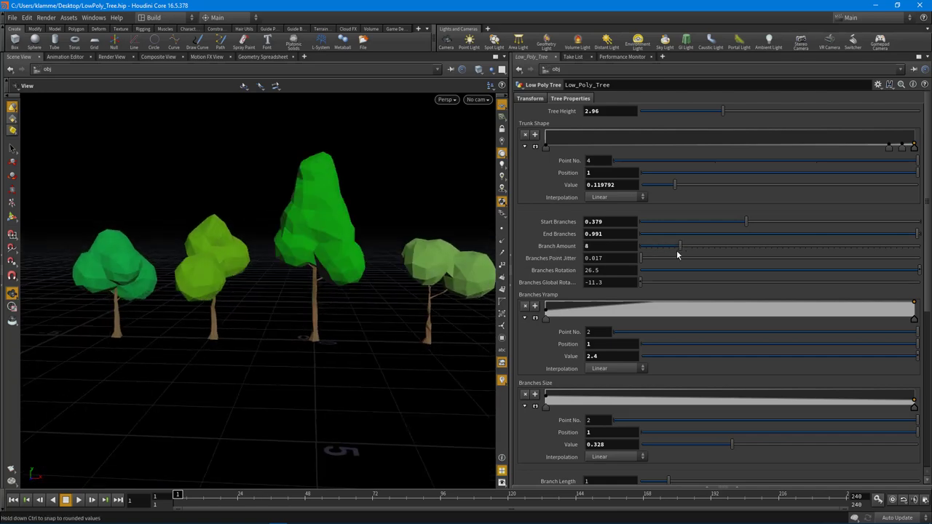
Step: Try a Branches Point Jitter of 0.78 on the tree, then reduce it to 0.12
alt+drag(329, 292, 314, 290)
click(667, 260)
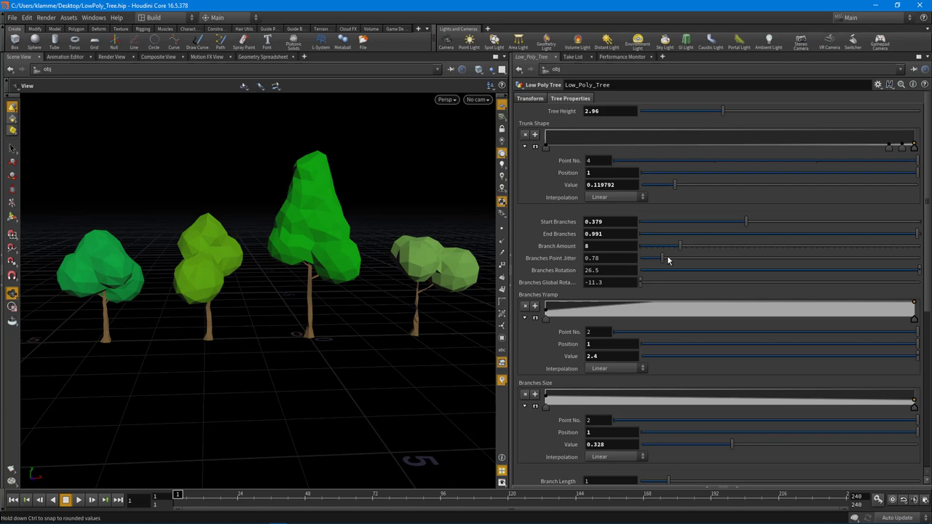
alt+drag(368, 273, 483, 260)
click(643, 263)
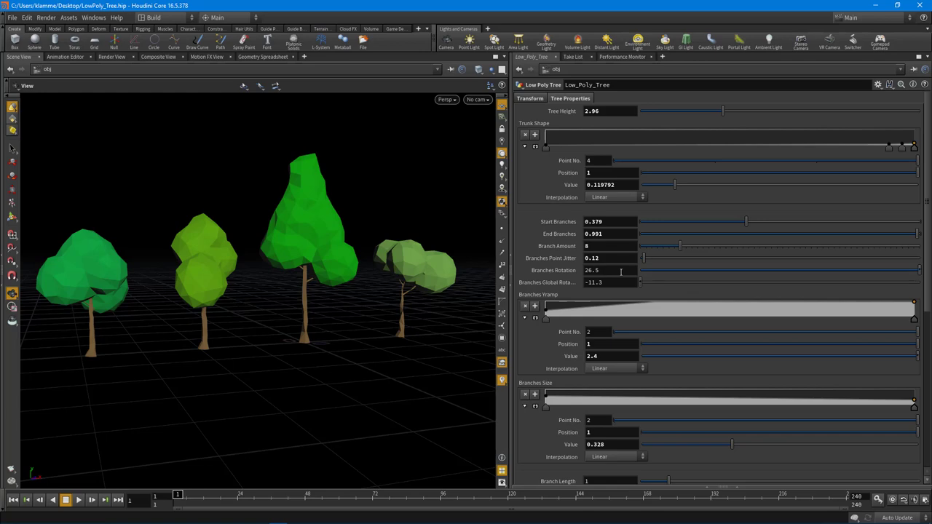
Step: Try a Branches Rotation of 20 and inspect the branch distribution from above and from the side
click(621, 271)
text(20)
key(Return)
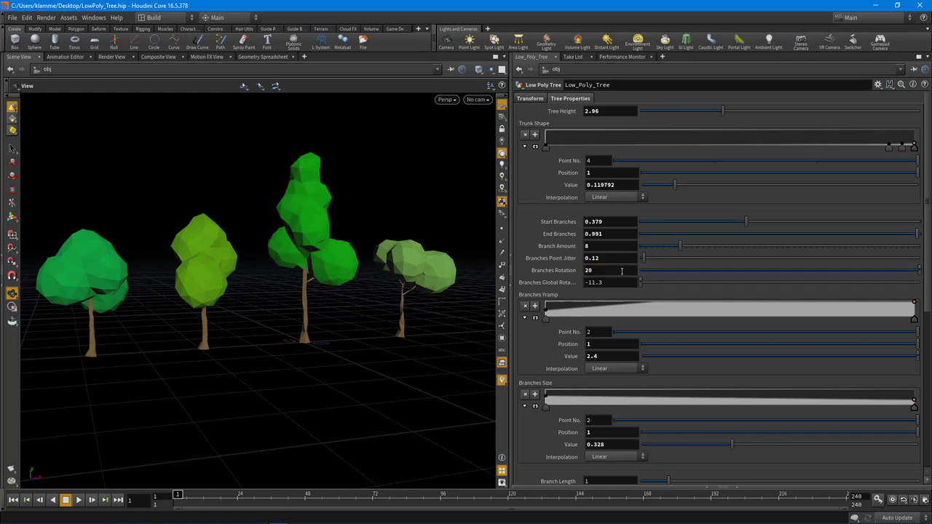
drag(399, 215, 383, 204)
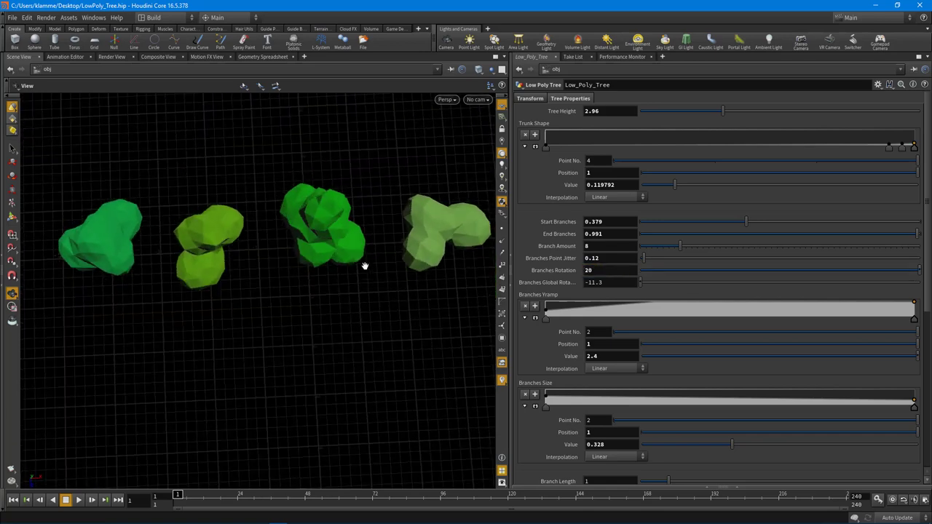
drag(316, 332, 294, 301)
drag(319, 360, 314, 278)
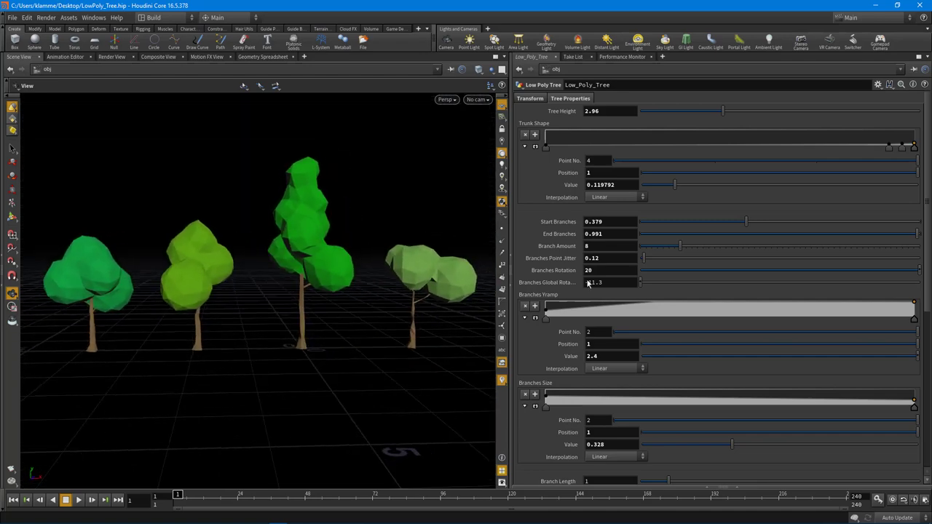
Step: Set the Low_Poly_Tree's Branches Rotation to 26
click(633, 270)
text(26)
key(Return)
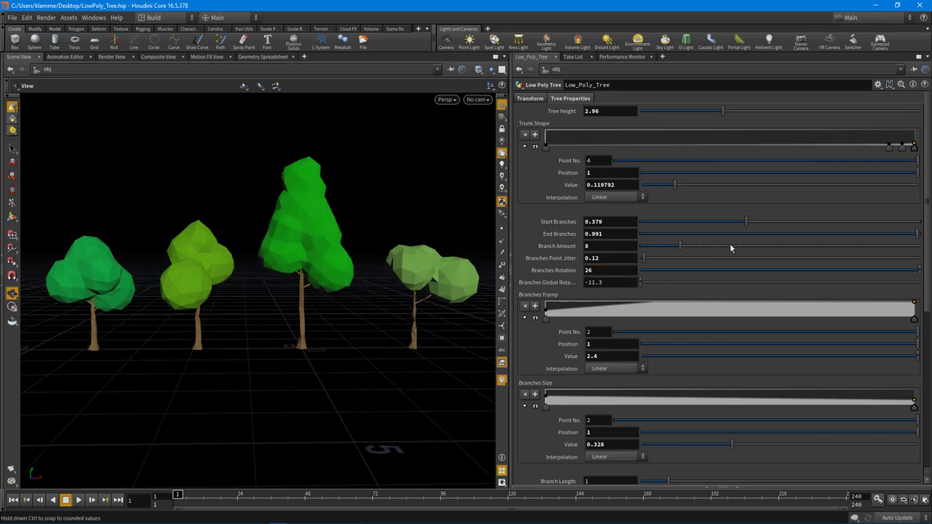
Step: Try lowering the Branches Yramp's end point to 0.1 in the enlarged ramp, then undo the change and collapse the ramp
scroll(728, 264, down, 1)
scroll(729, 271, down, 1)
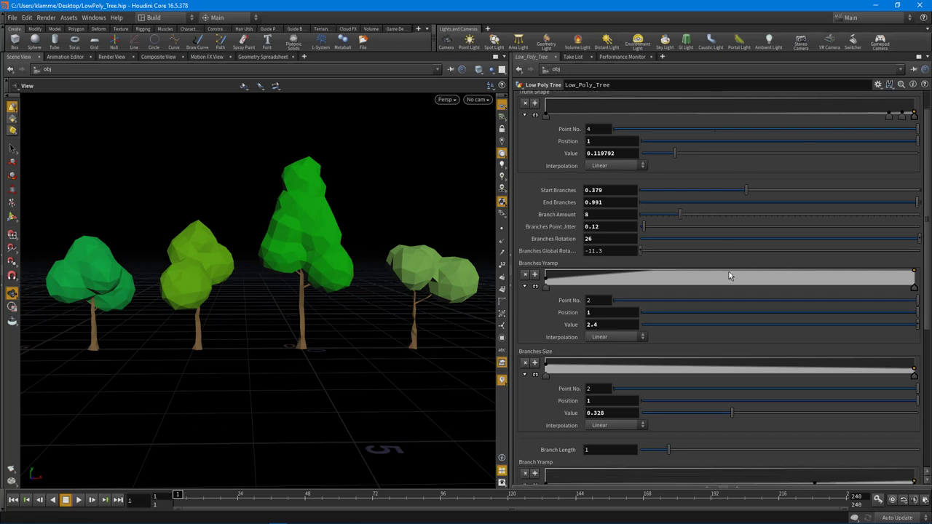
scroll(713, 273, down, 1)
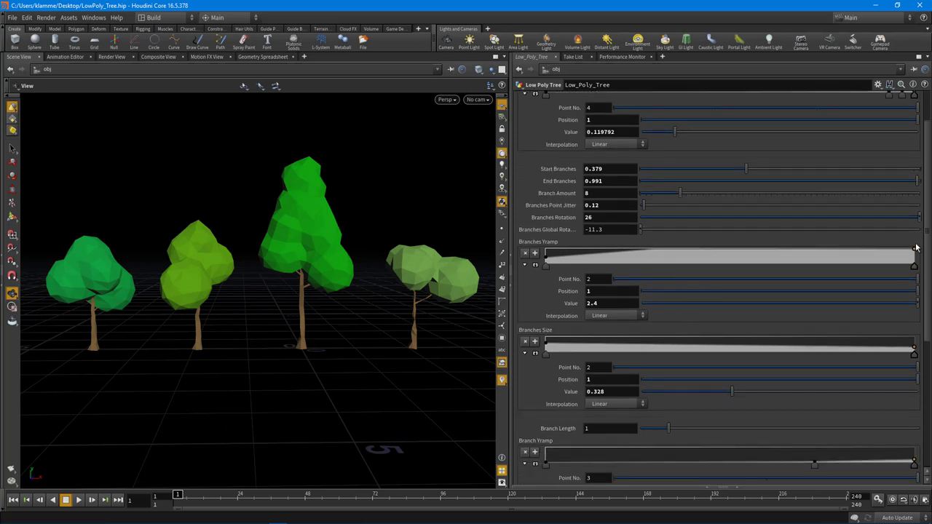
click(535, 264)
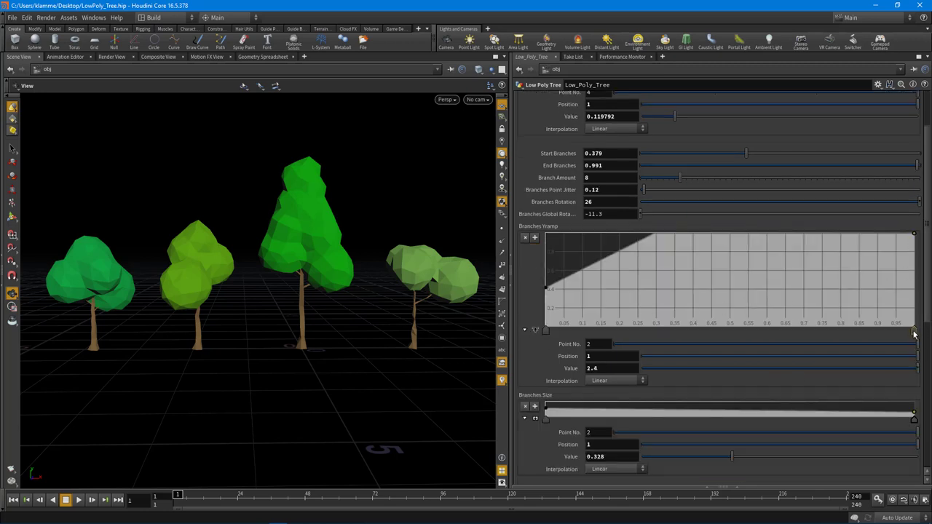
middle_drag(618, 368, 589, 369)
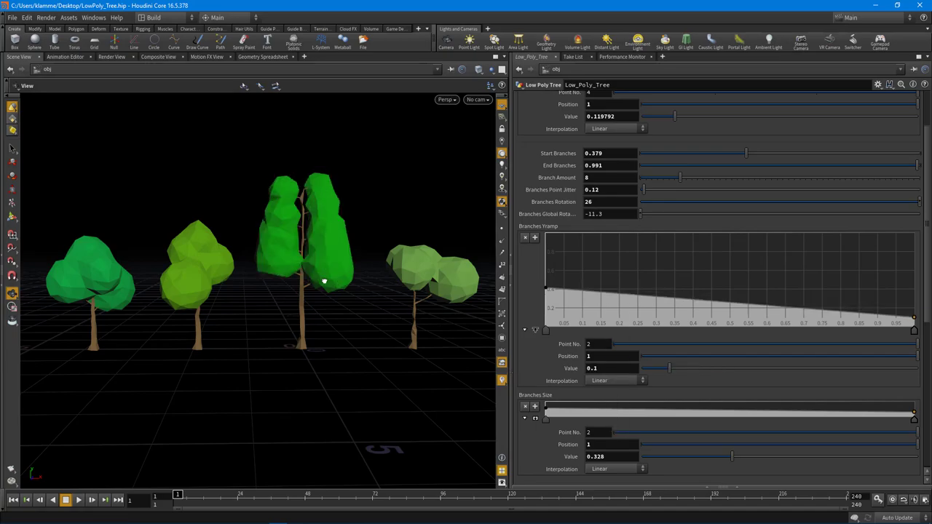
alt+drag(323, 277, 308, 294)
key(ctrl+z)
alt+drag(314, 336, 408, 335)
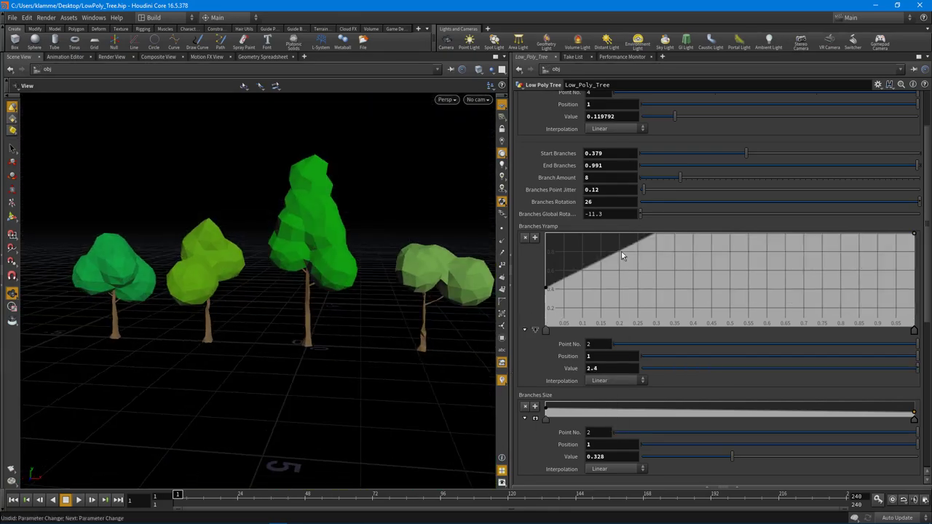
click(534, 332)
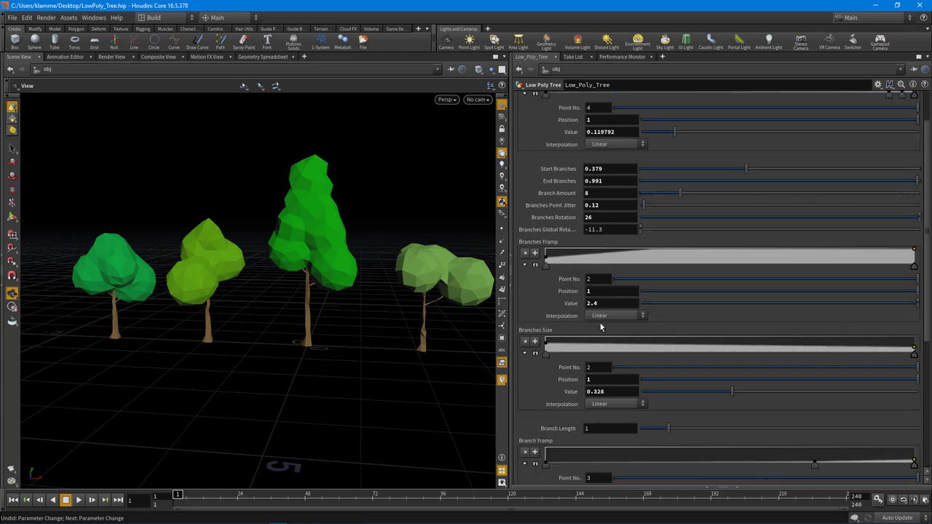
Step: Set the Branches Size ramp's end point value to 0.296 and the Foliage Scale to 1.15
scroll(756, 314, down, 3)
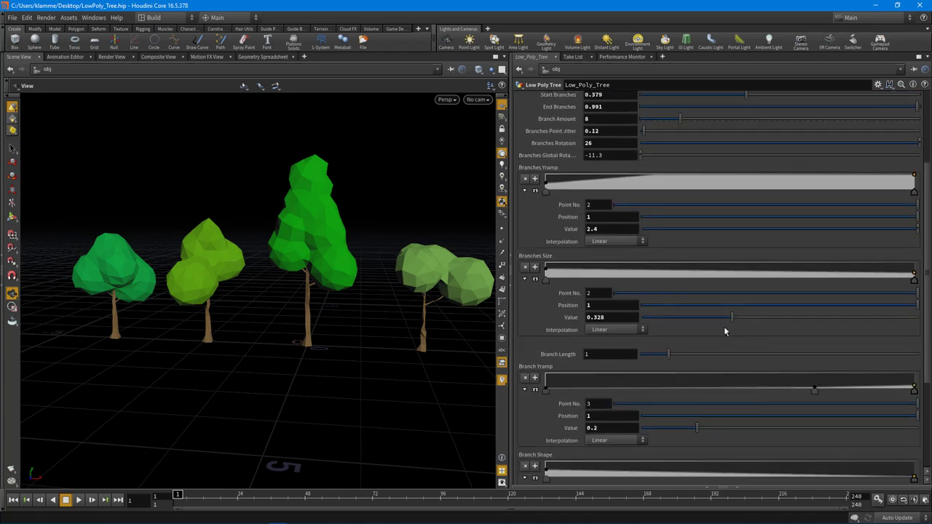
drag(790, 317, 745, 337)
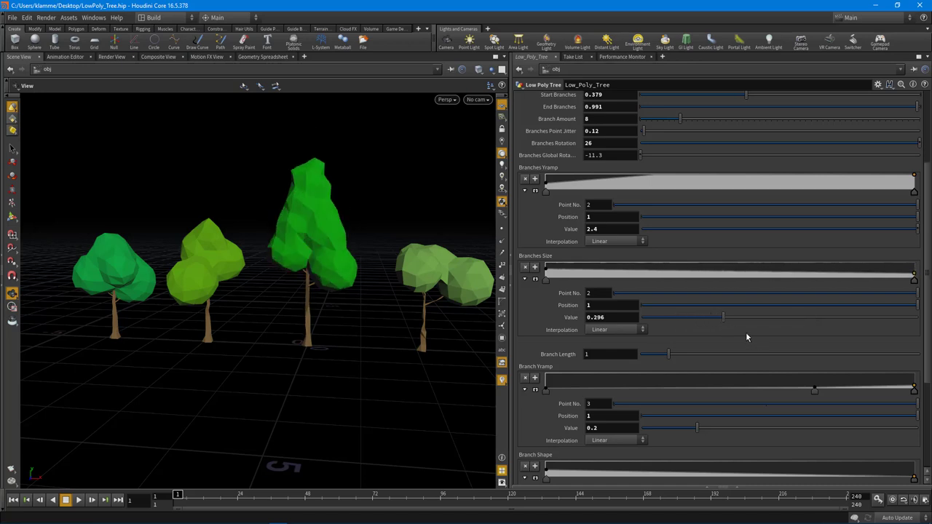
scroll(763, 326, down, 4)
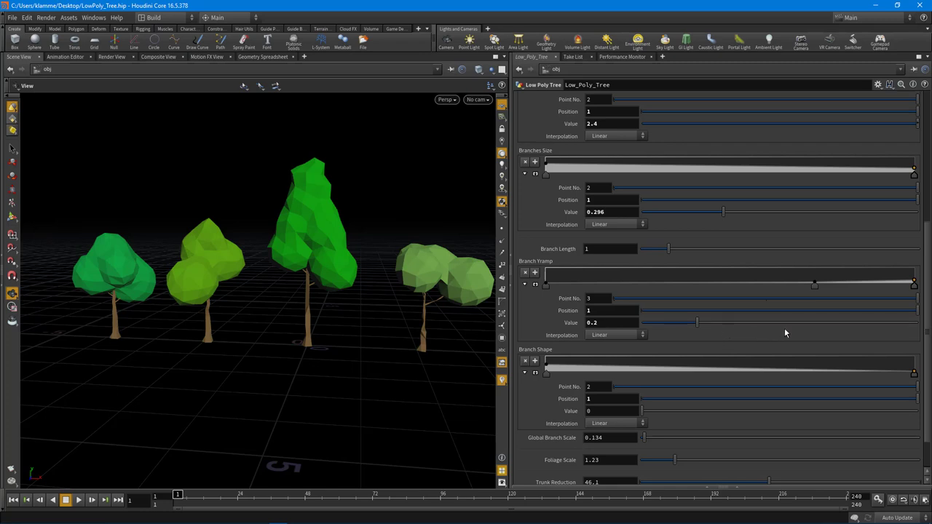
scroll(784, 333, down, 2)
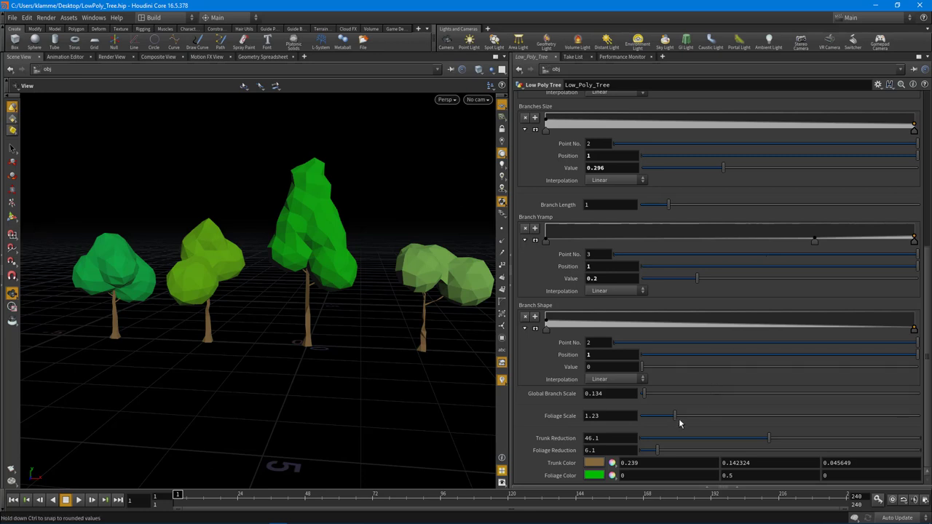
mouse_move(682, 421)
mouse_down()
mouse_move(696, 421)
mouse_move(660, 423)
mouse_move(673, 421)
mouse_up()
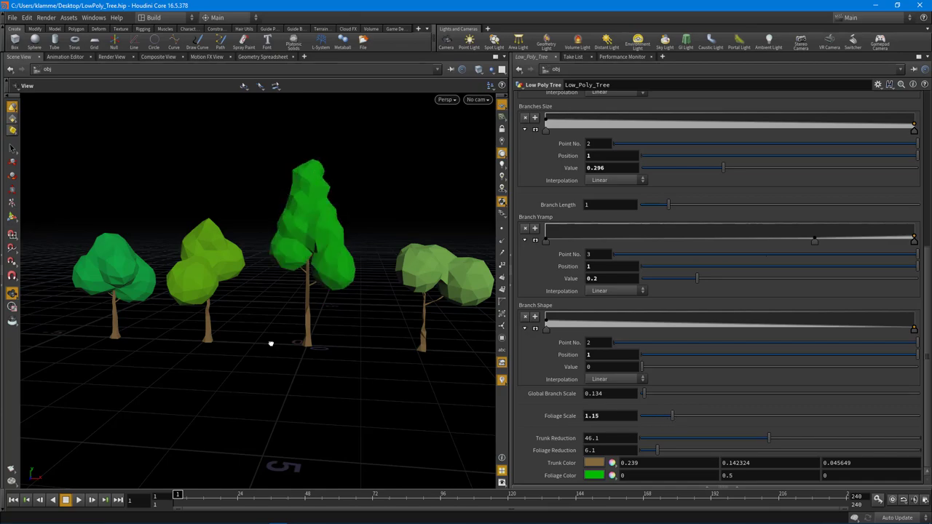
Step: Set the Low_Poly_Tree's Trunk Reduction to 63 and its Foliage Reduction to 1.7
drag(270, 343, 289, 212)
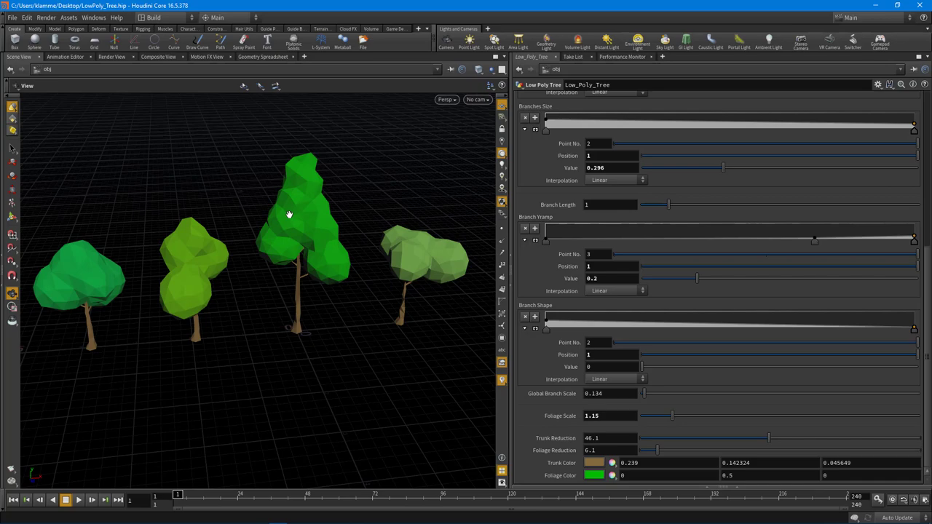
drag(275, 300, 270, 277)
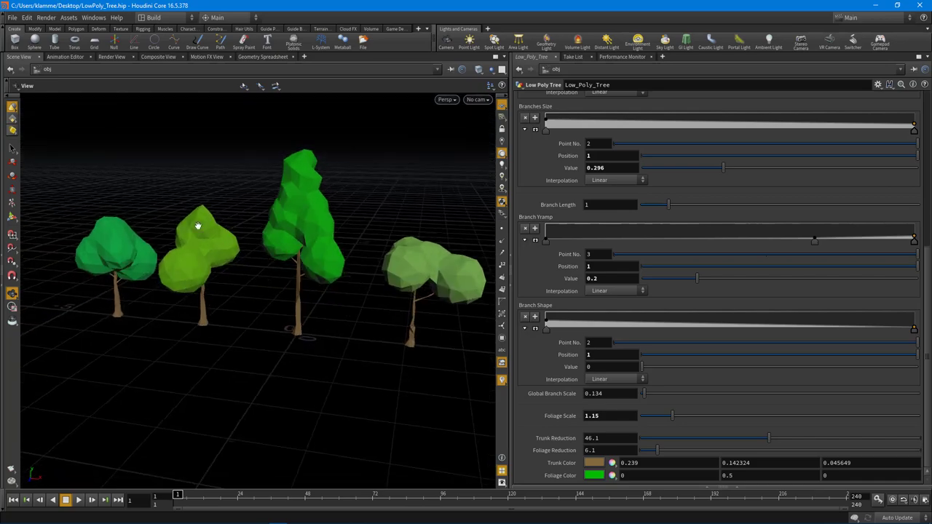
drag(154, 332, 327, 239)
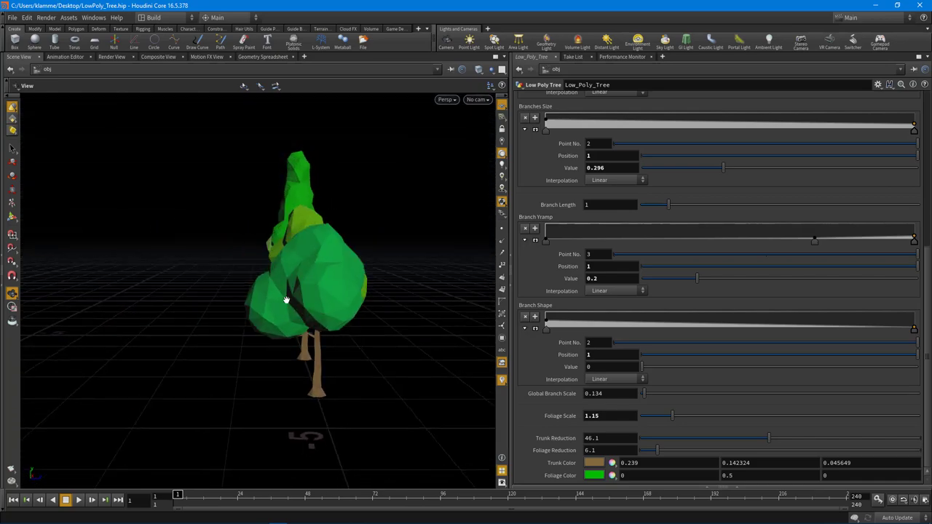
drag(352, 301, 459, 302)
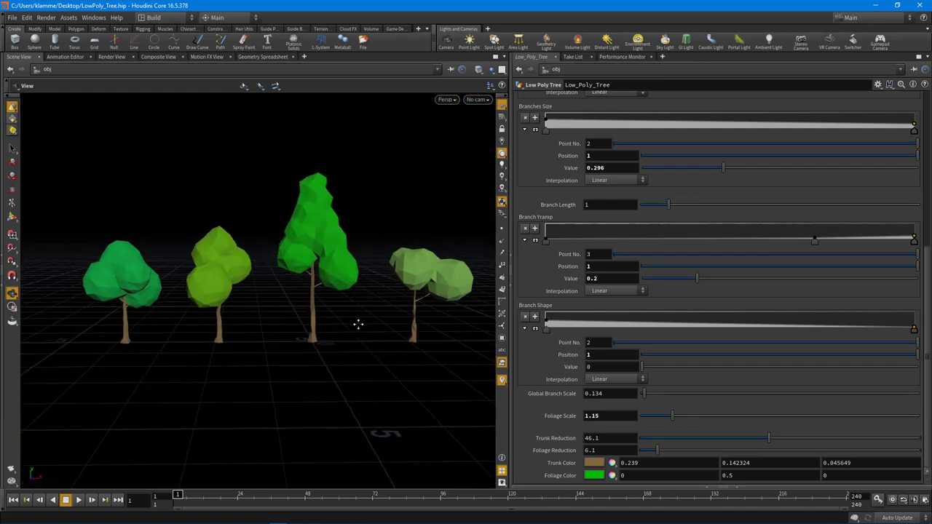
drag(358, 325, 359, 313)
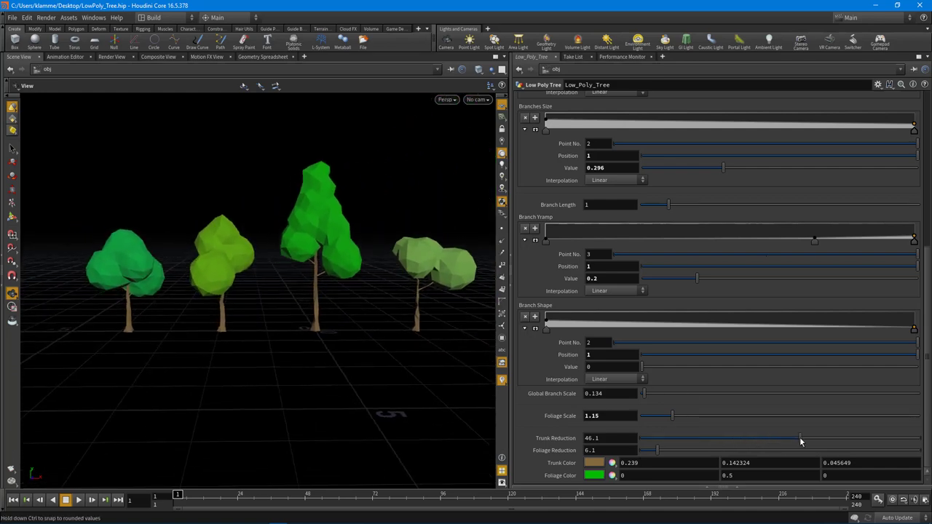
drag(801, 441, 837, 441)
drag(646, 452, 647, 452)
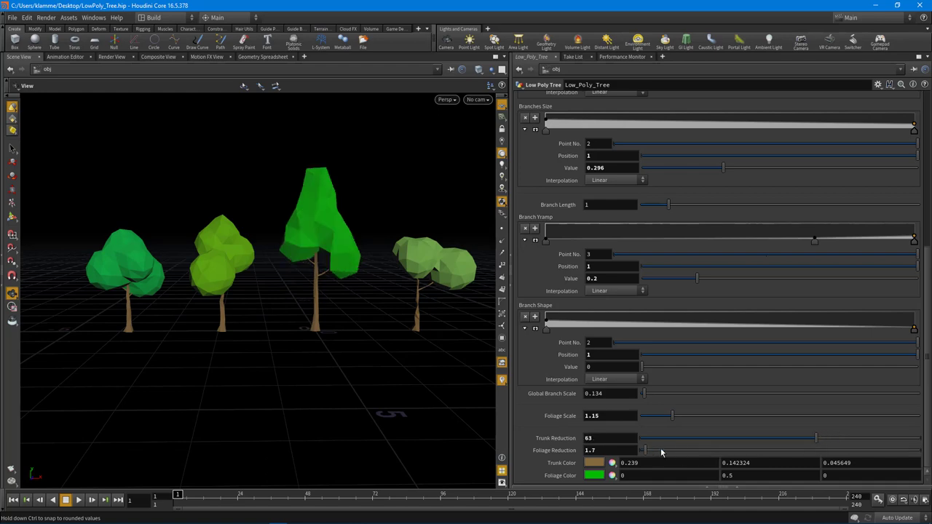
Step: Set the Low_Poly_Tree's Foliage Reduction to 3.5
mouse_move(240, 211)
mouse_down()
mouse_move(292, 215)
mouse_move(251, 213)
mouse_up()
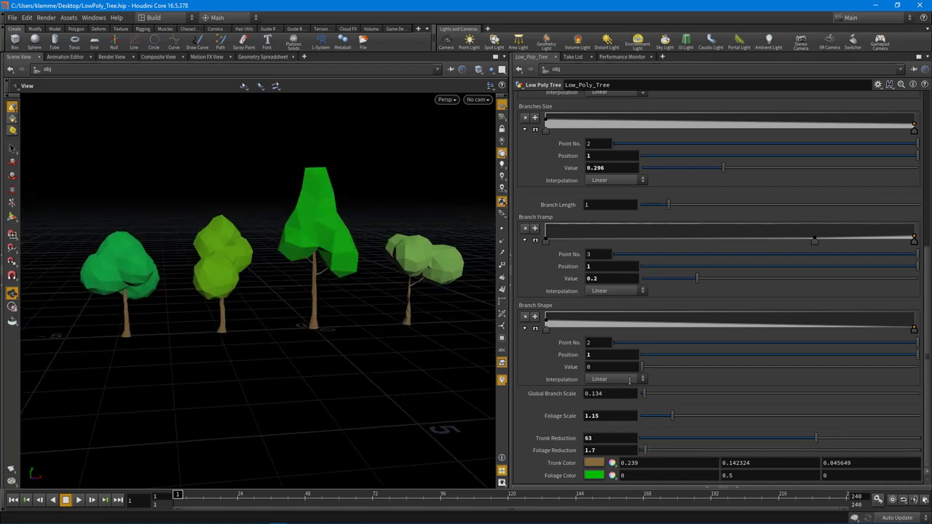
click(774, 452)
drag(239, 307, 277, 306)
drag(663, 456, 650, 452)
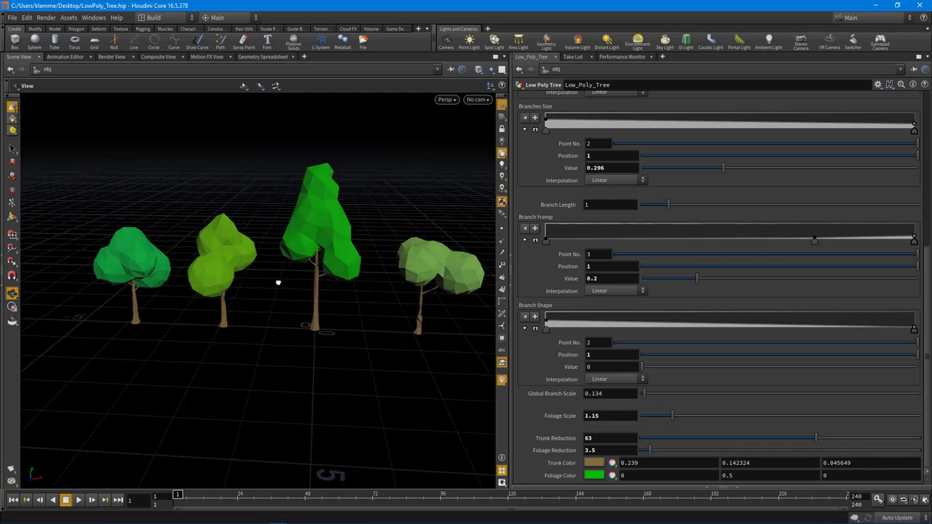
Step: Inspect the trees from above and from the side, and reveal the network editor containing the Trees group
drag(276, 281, 266, 321)
scroll(740, 264, up, 3)
scroll(741, 268, up, 3)
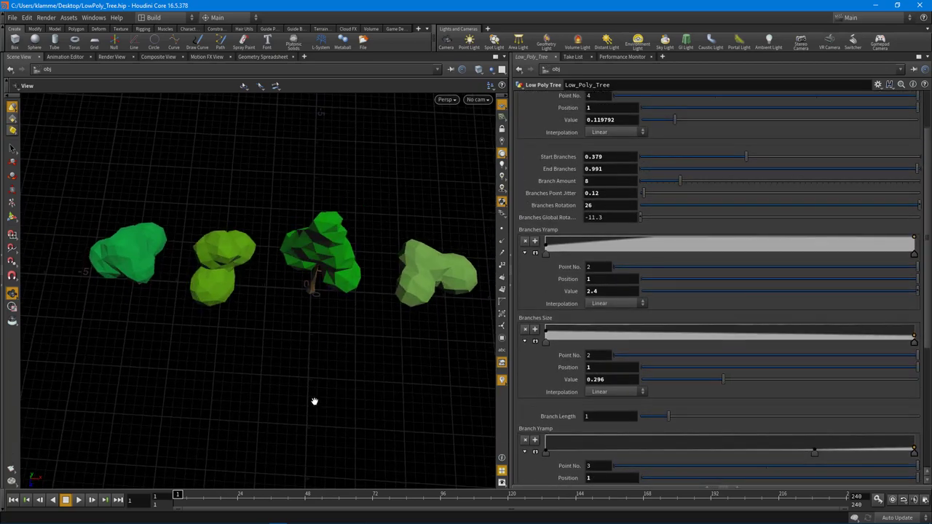
drag(315, 401, 277, 340)
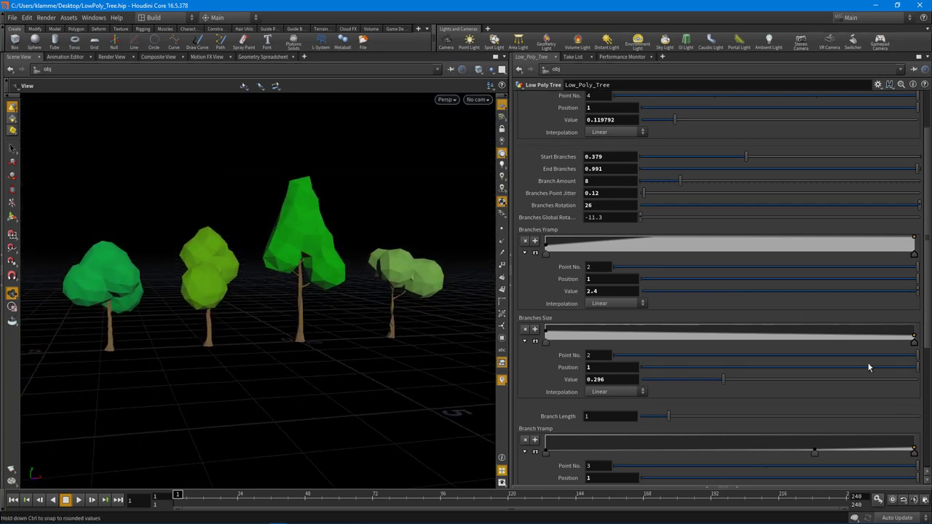
click(705, 486)
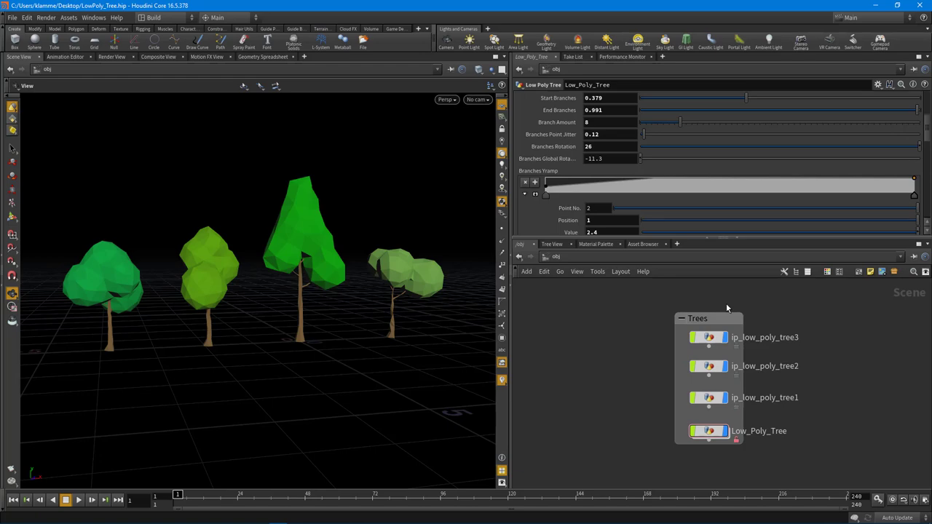
Step: Try moving the Low_Poly_Tree with the Move tool, undo the transform, and clear the selection
click(709, 431)
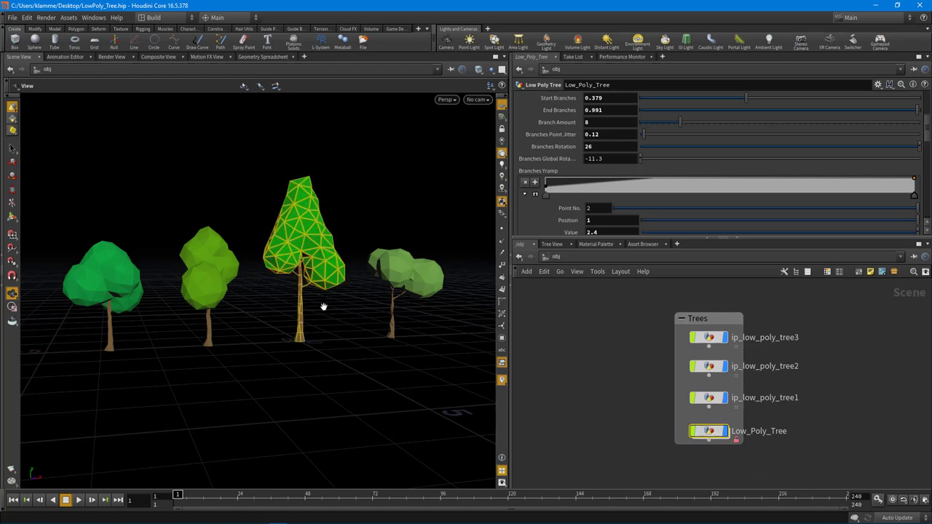
key(t)
alt+drag(323, 333, 333, 230)
key(ctrl+z)
key(ctrl+z)
key(Escape)
key(t)
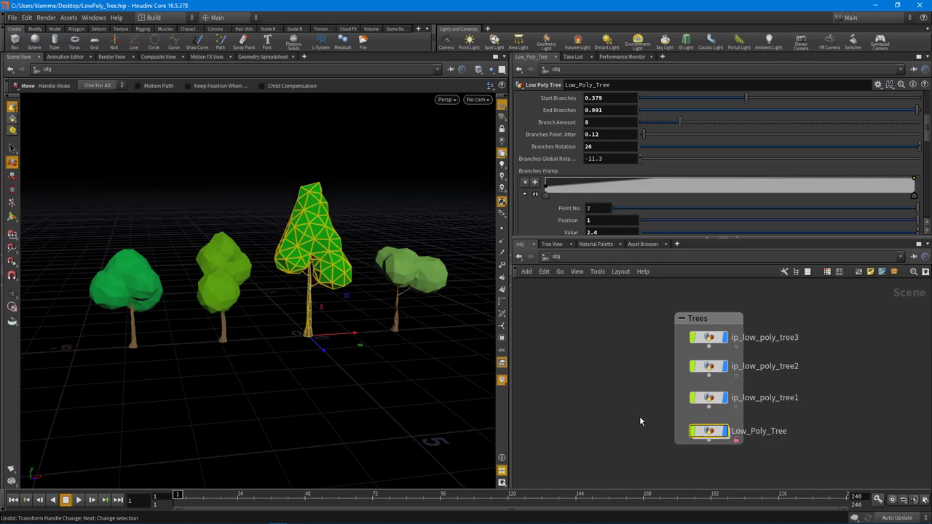
click(483, 384)
drag(483, 384, 318, 368)
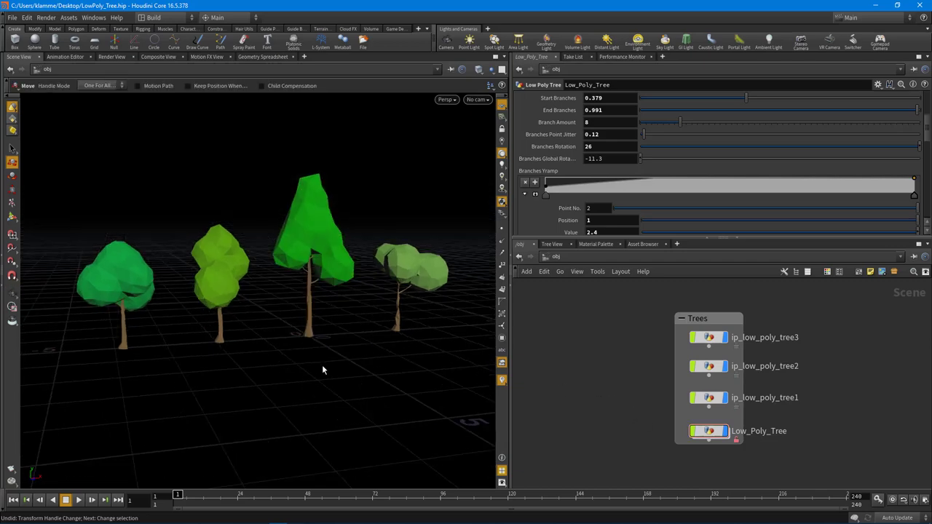